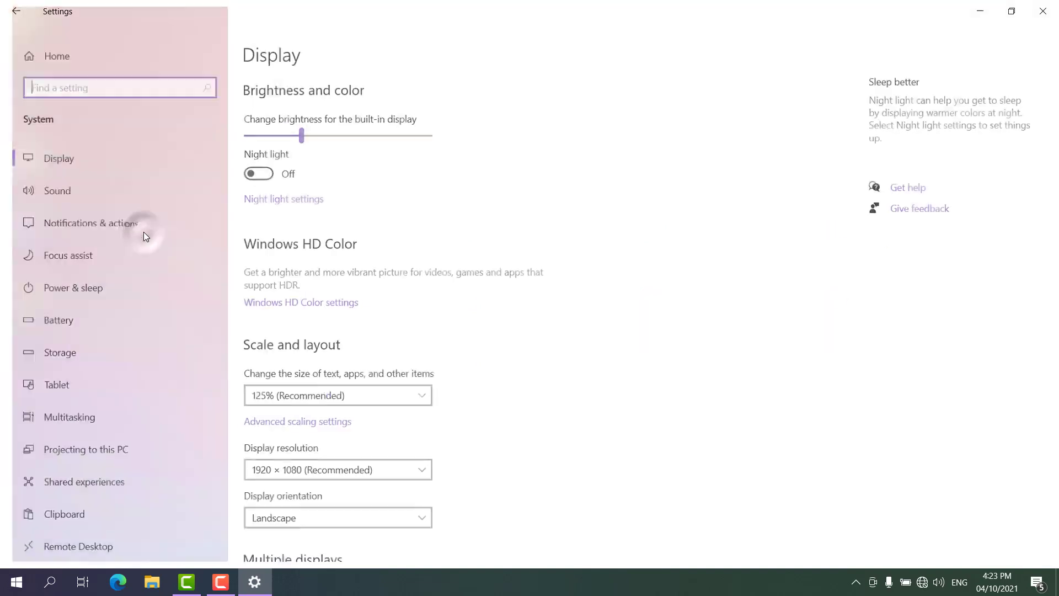
Open the About page of the System settings and review the device and Windows specifications, highlighting the OS build number
scroll(115, 301, "down", 3)
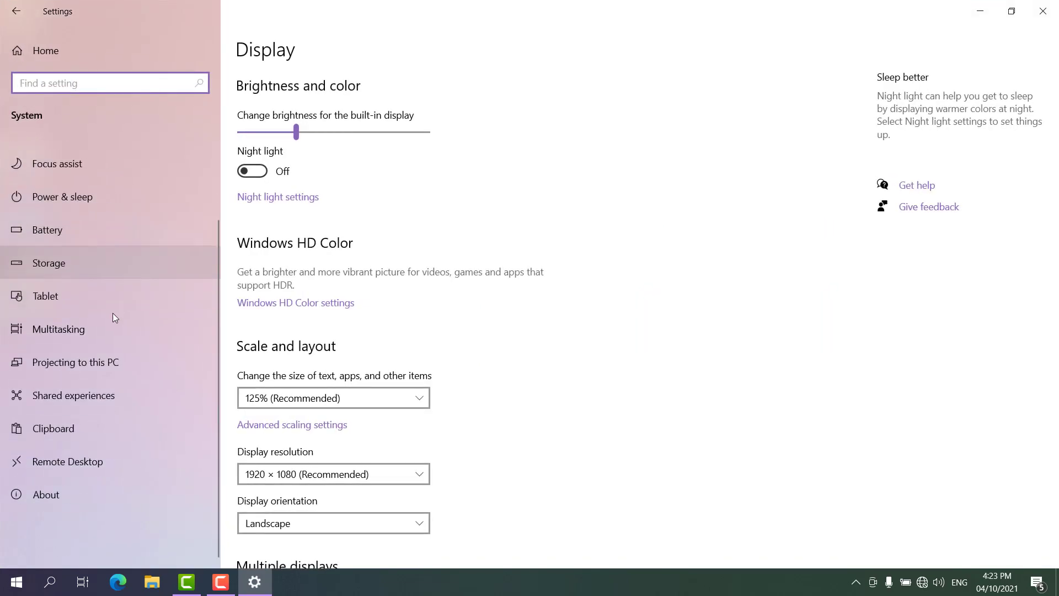
left_click(39, 497)
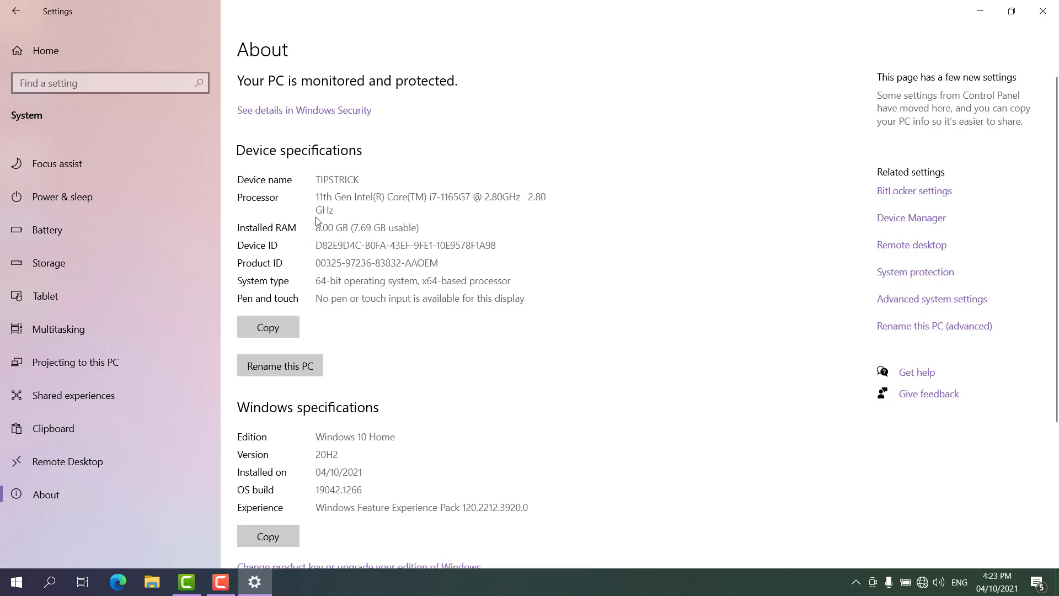
left_click(262, 202)
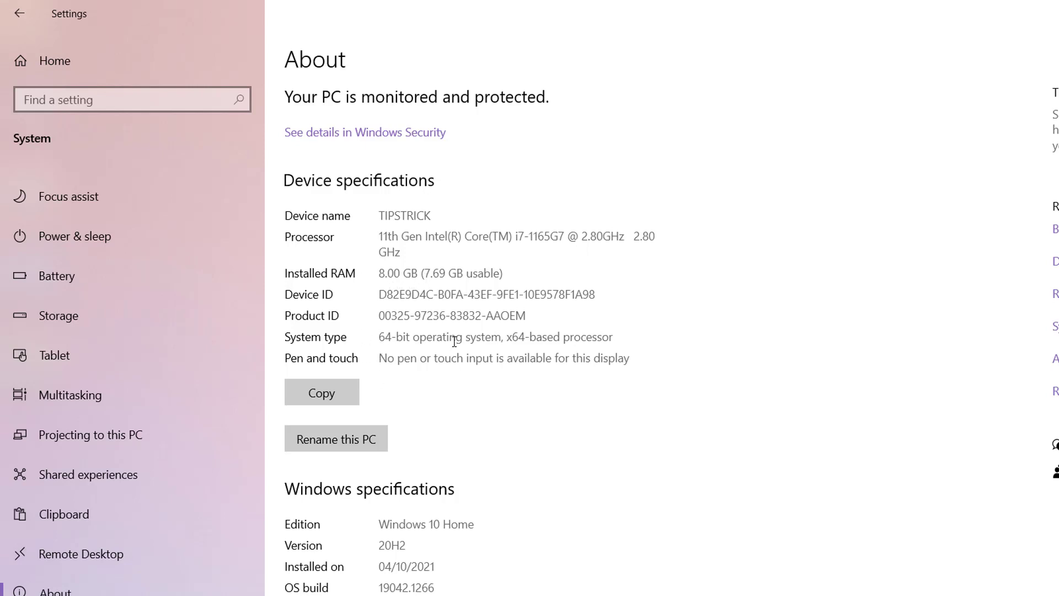
scroll(454, 342, "down", 3)
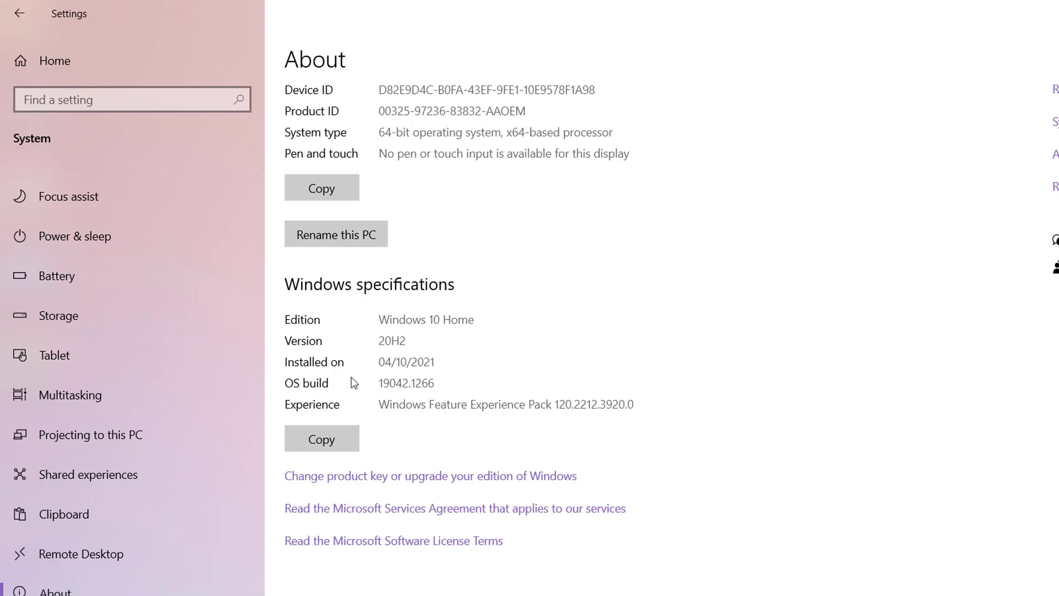
left_click_drag(389, 383, 449, 390)
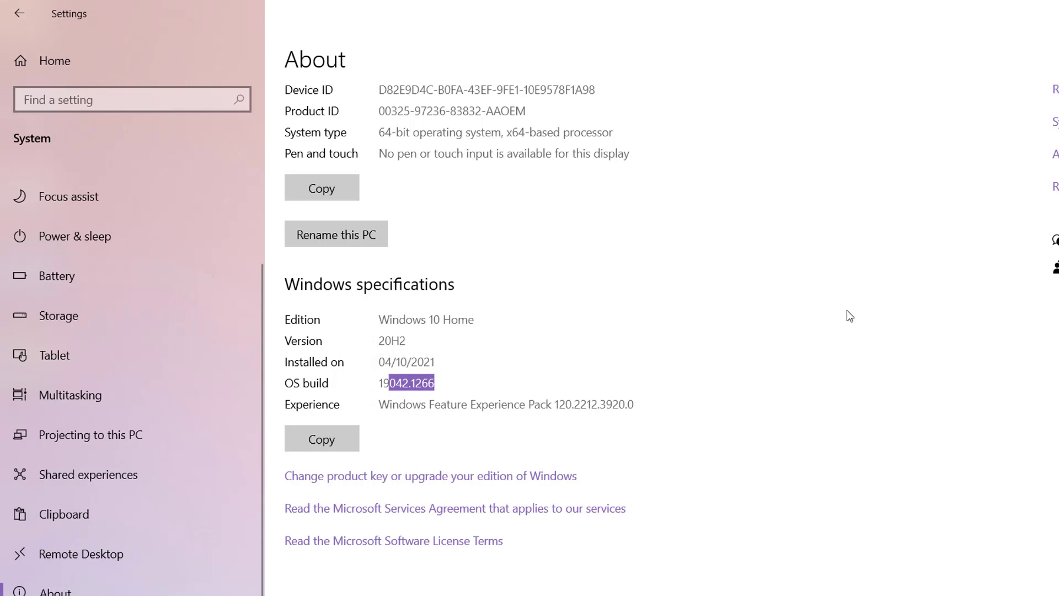
Show the Storage settings and view the storage usage on other drives
left_click(55, 322)
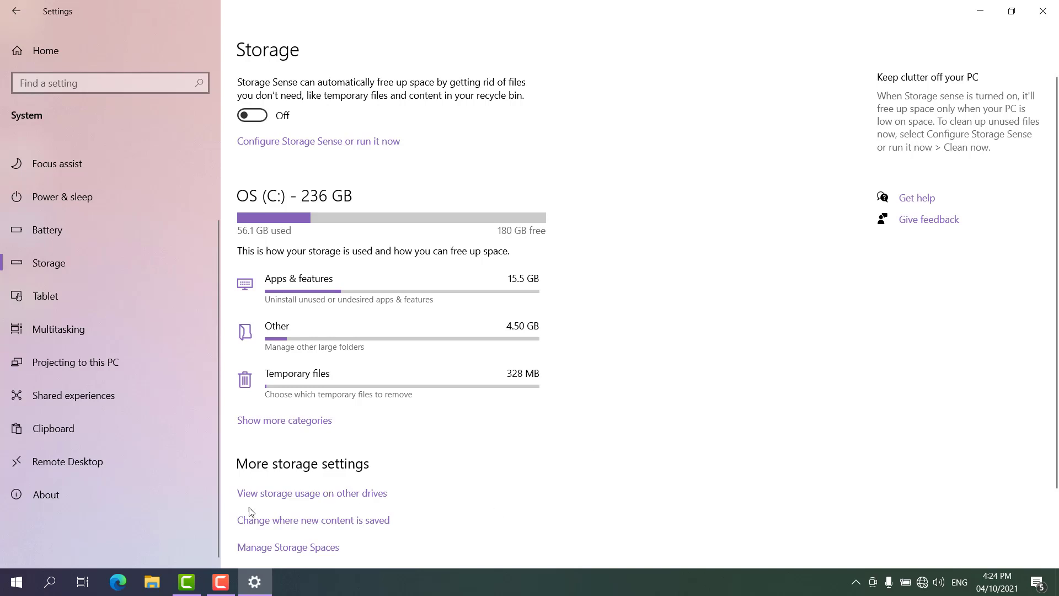
left_click(306, 494)
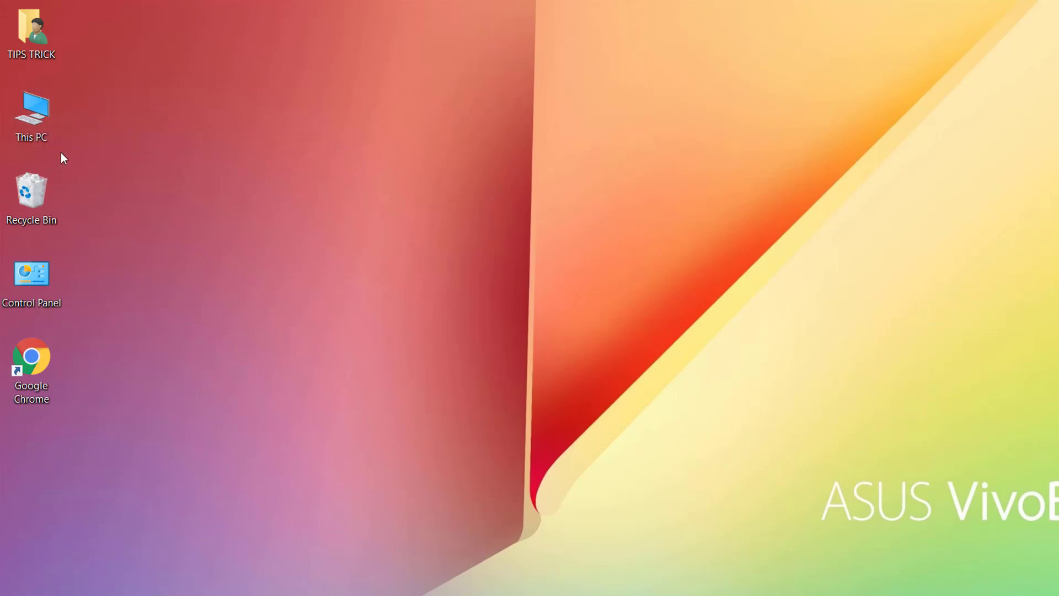
Open the properties of This PC from the desktop
right_click(42, 126)
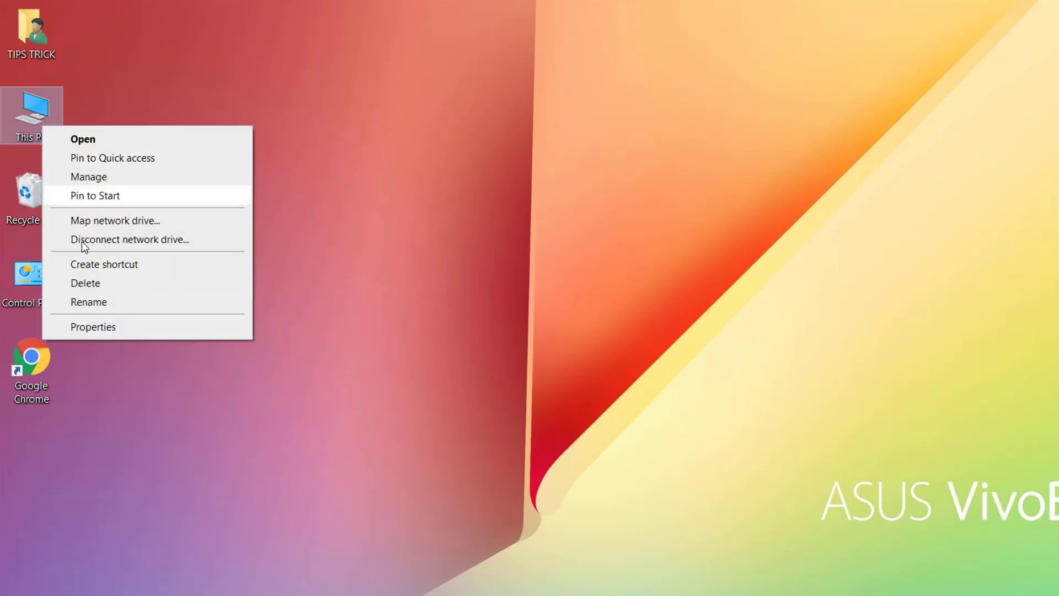
left_click(93, 325)
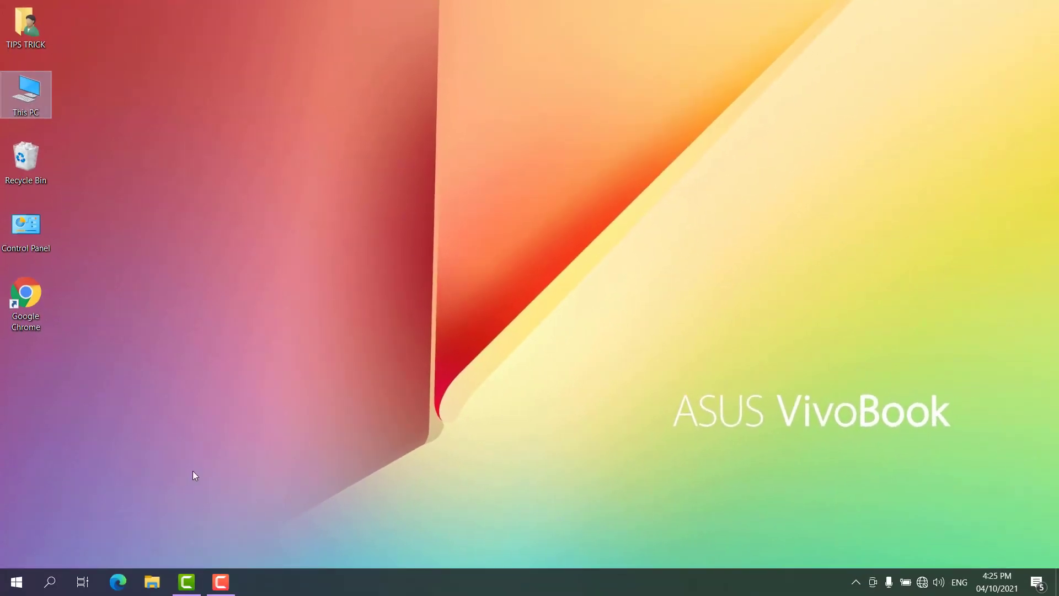
Search Windows for "system information" and open the System Information app
left_click(50, 582)
type("s")
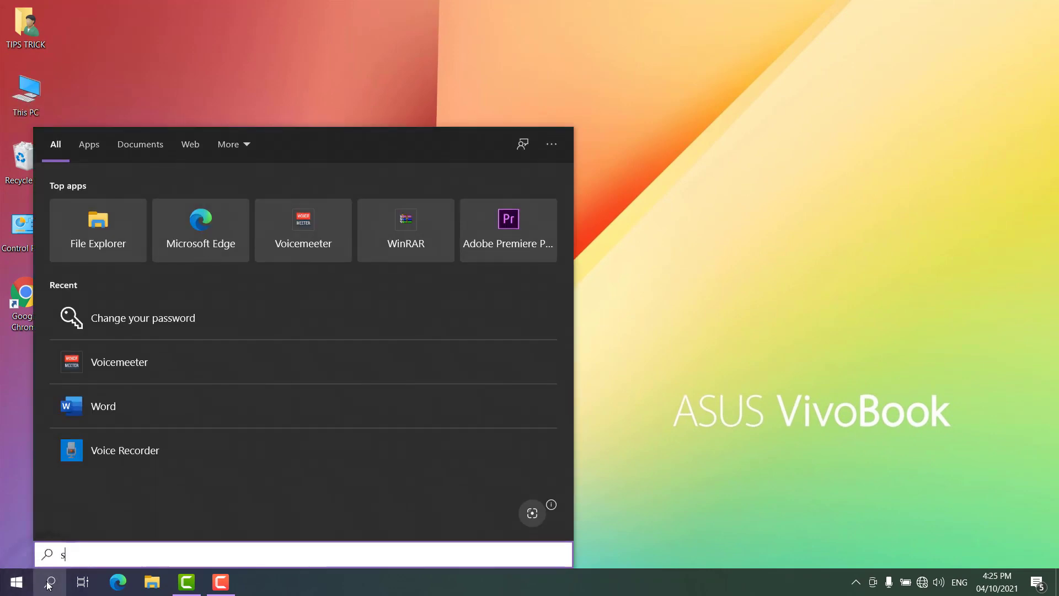
type("ystem inf")
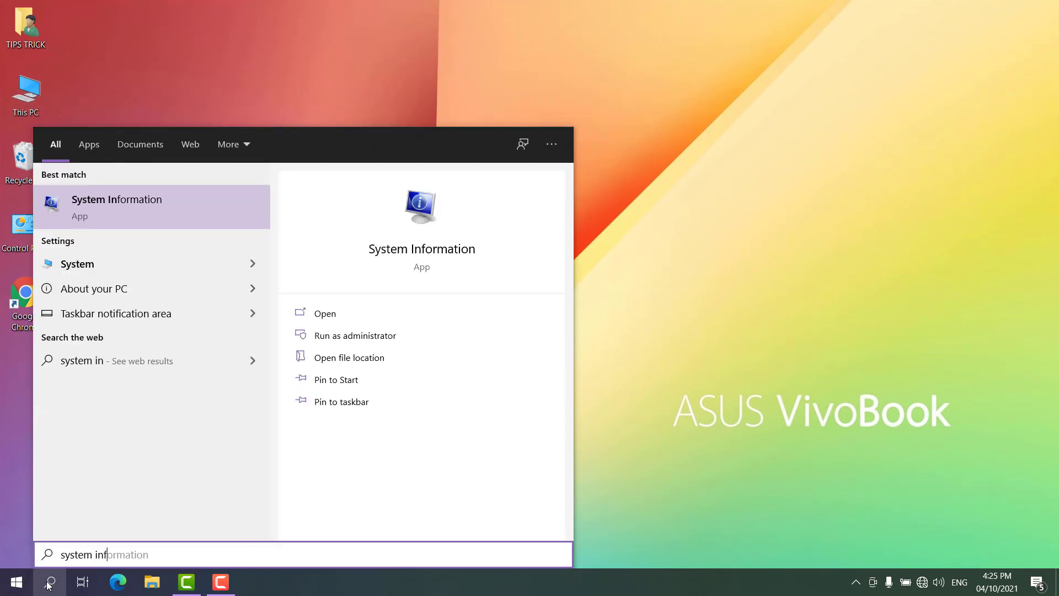
type("ormation")
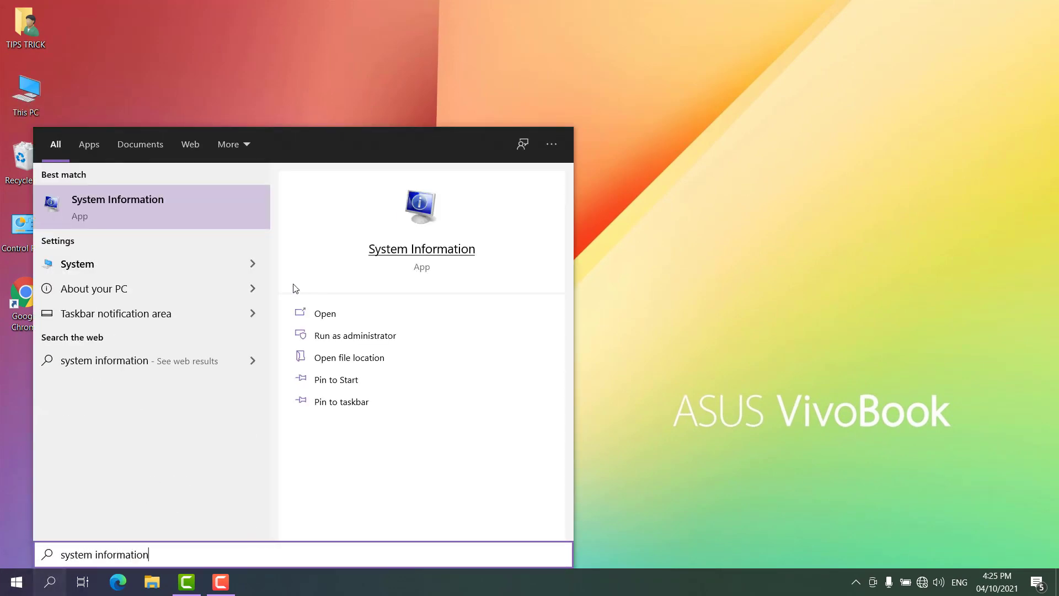
left_click(124, 209)
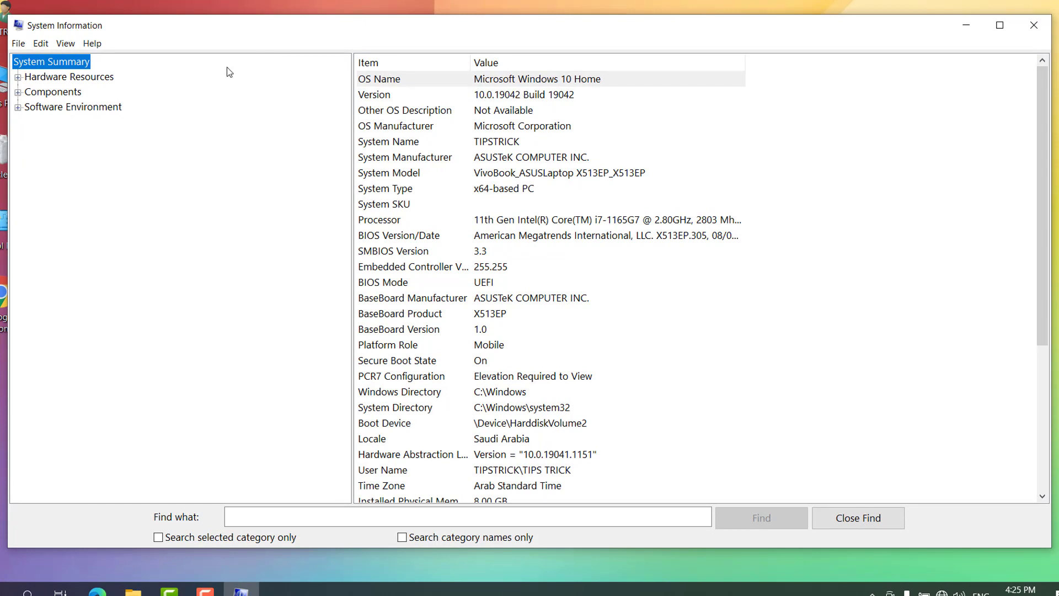
Review the full System Summary list, including the system model, processor, BIOS and memory entries
left_click_drag(1042, 189, 1021, 73)
scroll(539, 231, "down", 1)
scroll(455, 229, "down", 1)
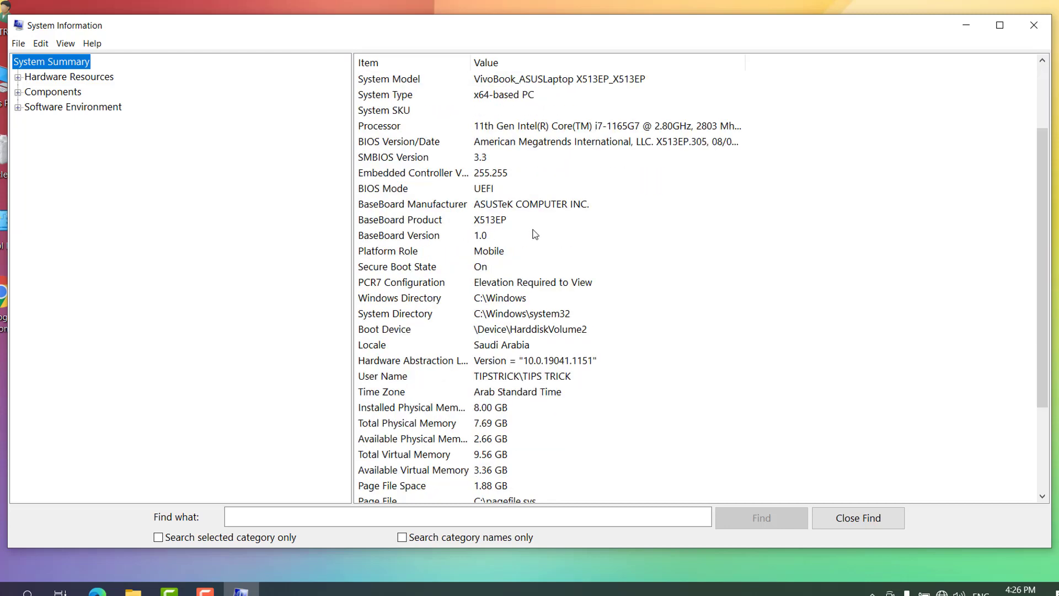
scroll(524, 235, "down", 2)
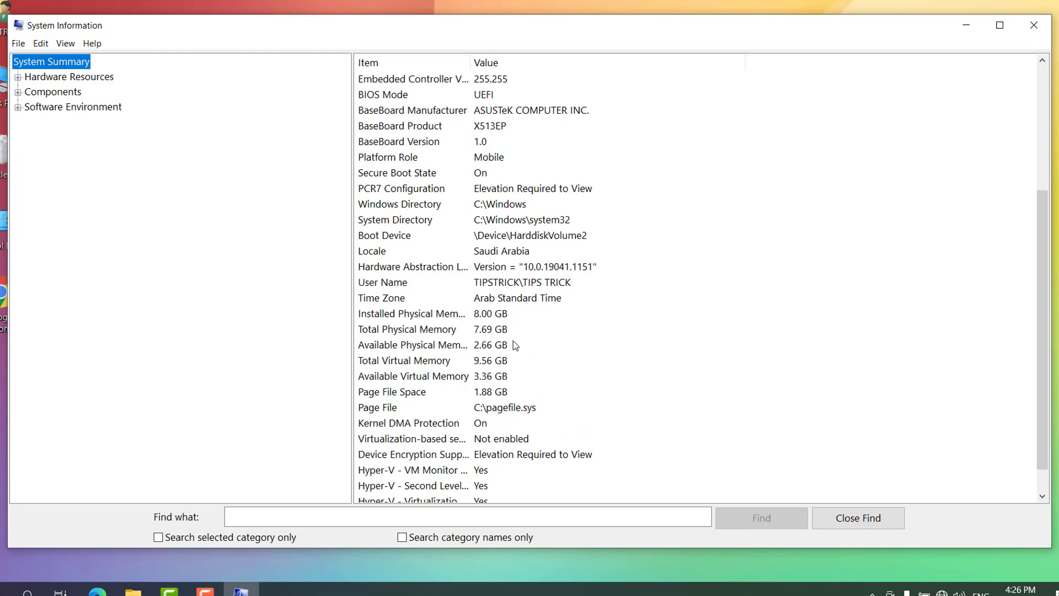
scroll(513, 333, "down", 1)
scroll(483, 210, "up", 5)
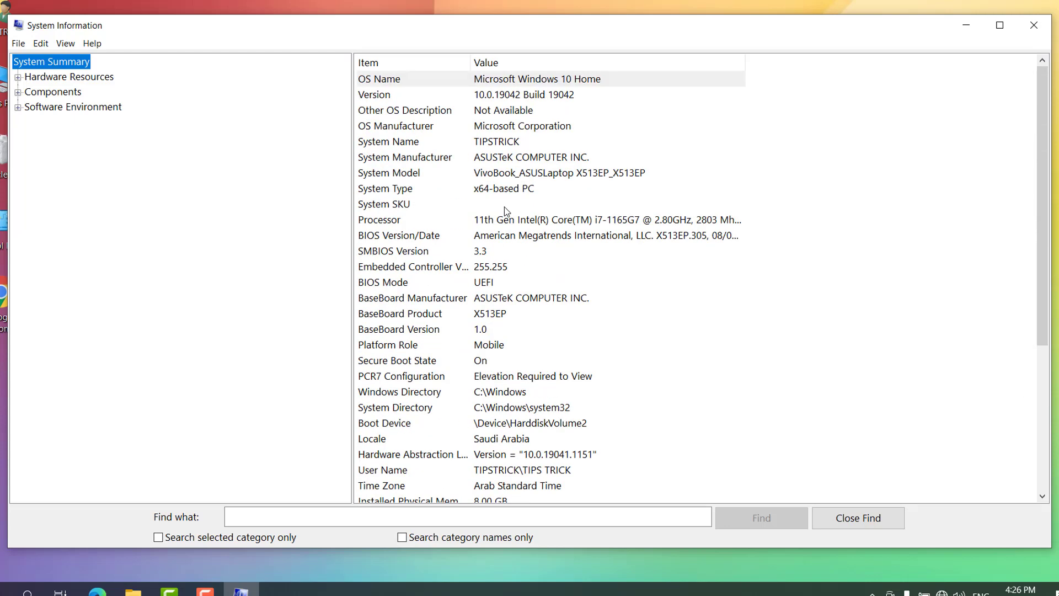
Expand the Hardware Resources and Components categories and review the Display details of both graphics adapters
left_click(18, 80)
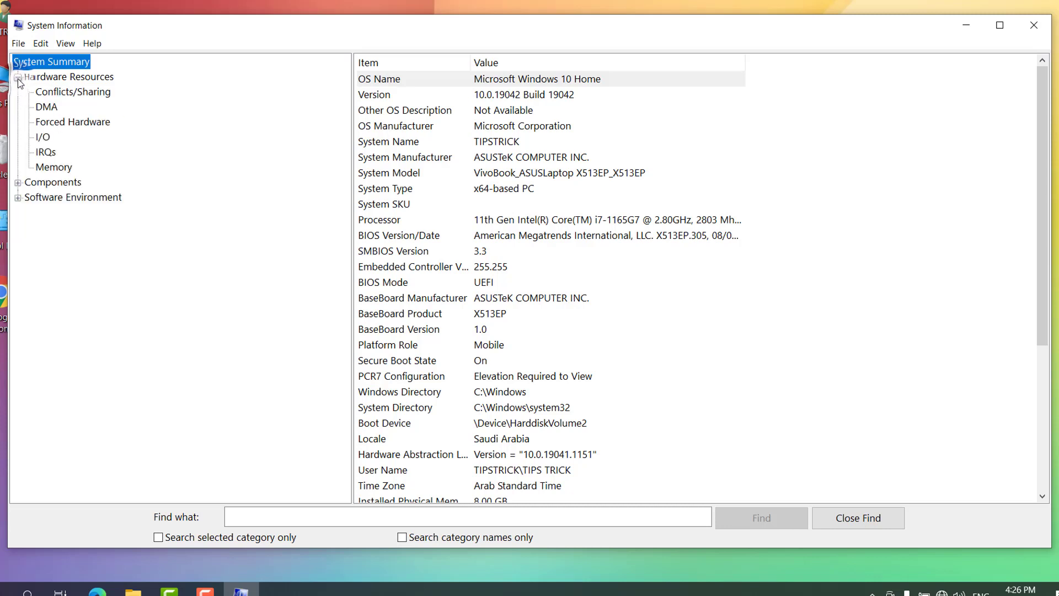
left_click(18, 183)
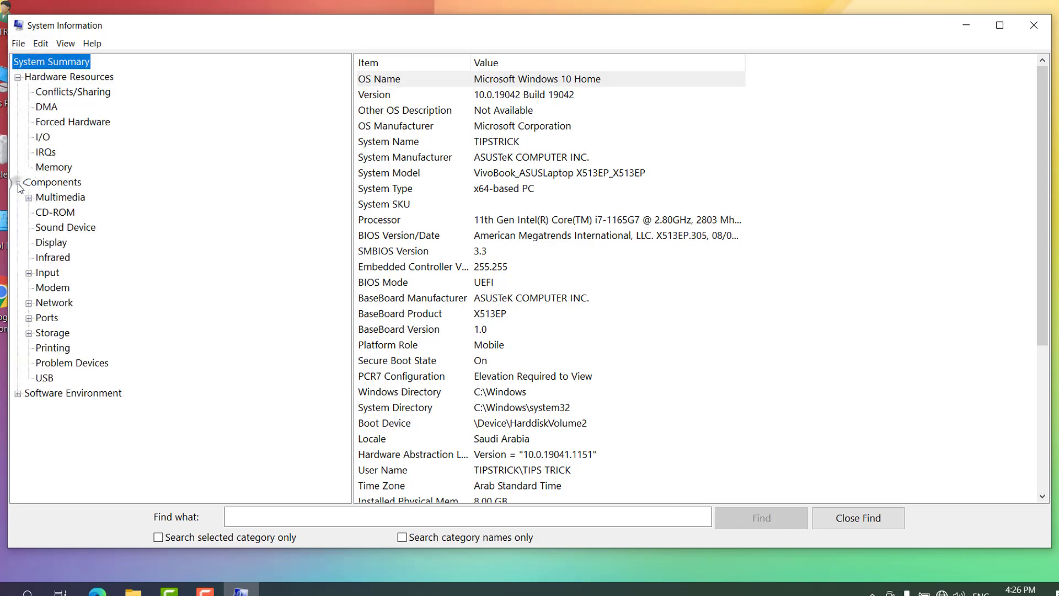
left_click(54, 242)
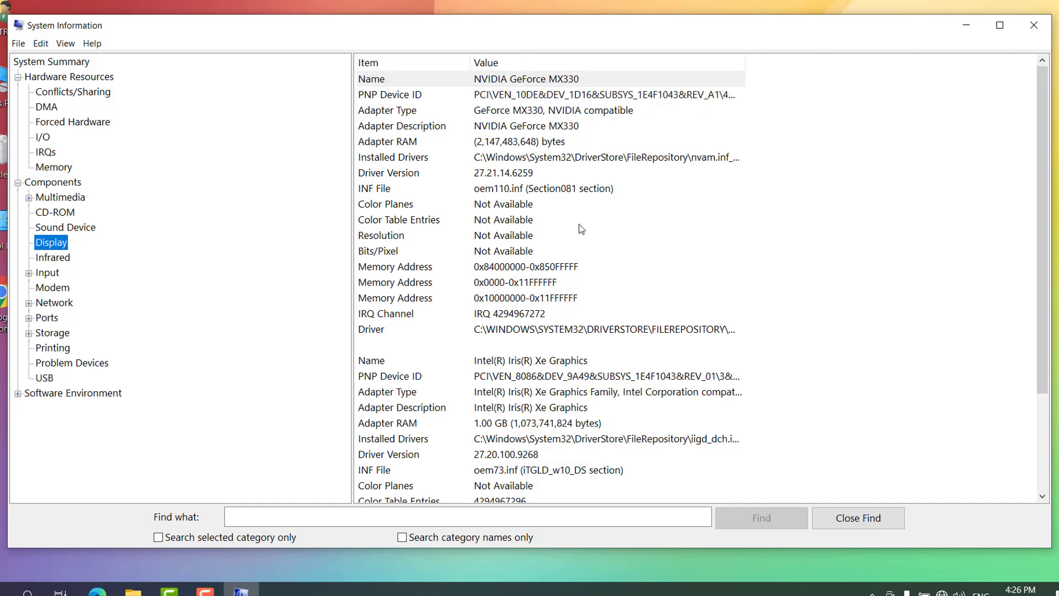
scroll(596, 251, "down", 2)
scroll(595, 250, "down", 1)
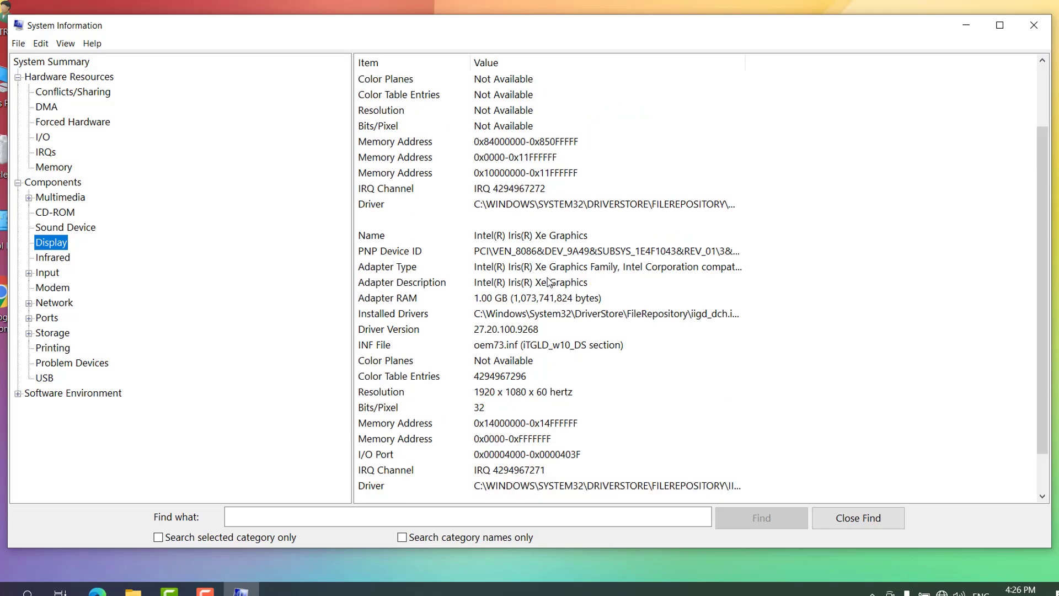
scroll(568, 403, "up", 3)
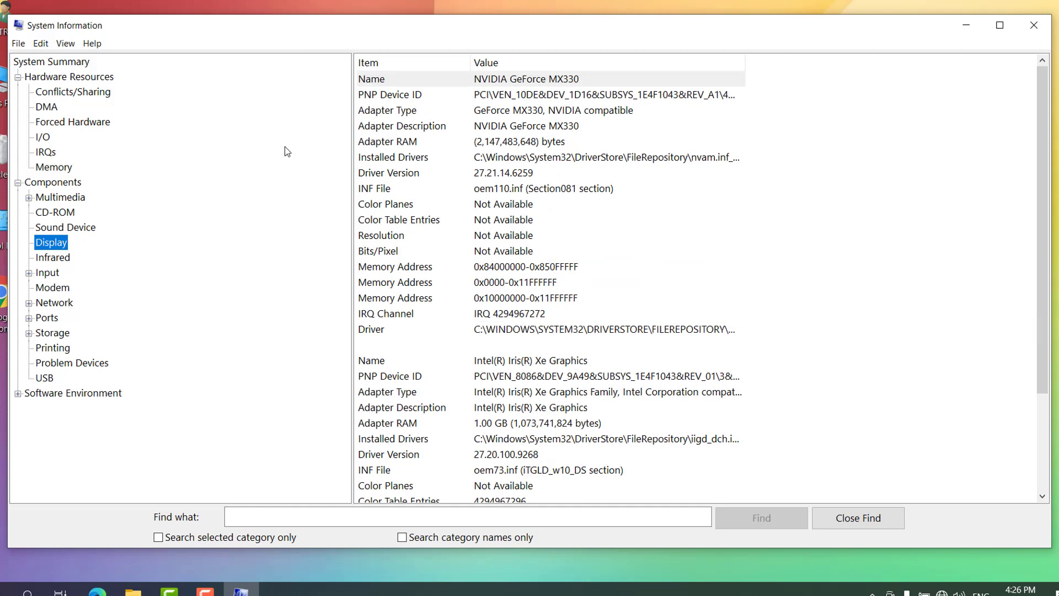
Expand the Storage category under Components, view the Drives details, and close System Information
left_click(56, 333)
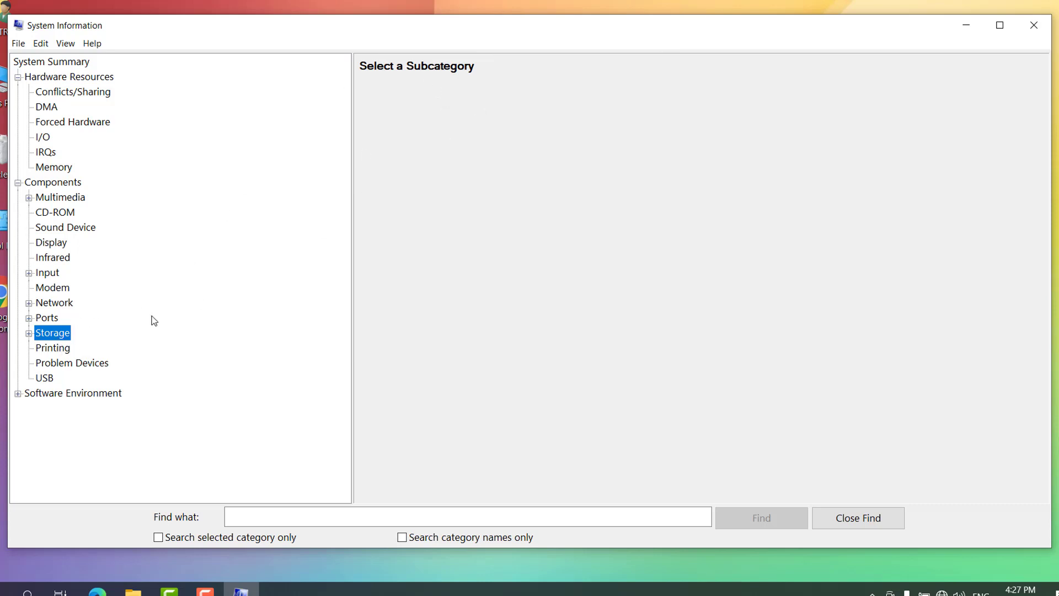
left_click(50, 347)
left_click(49, 334)
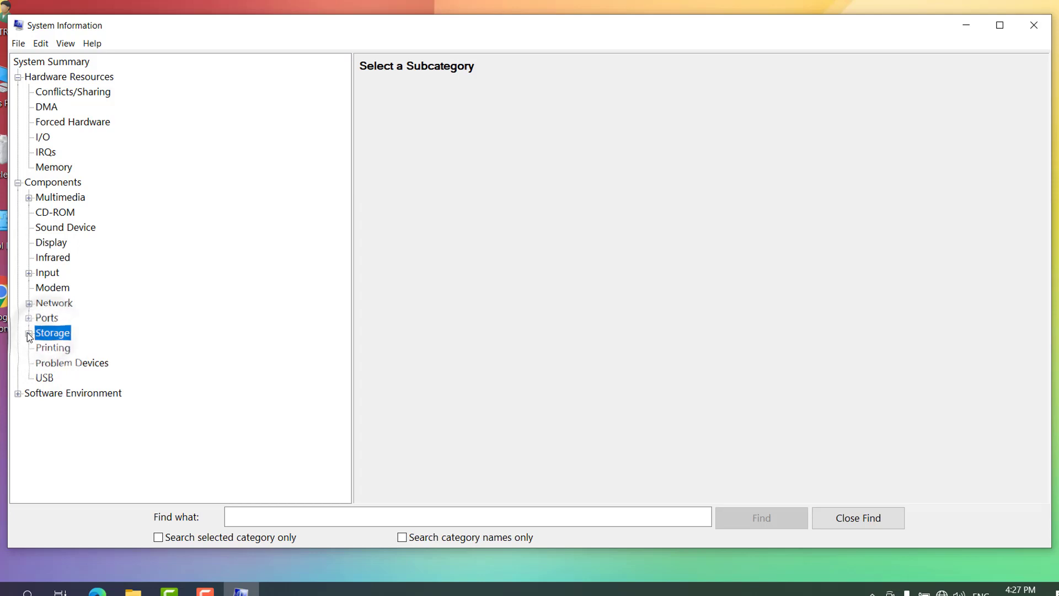
left_click(29, 333)
left_click(59, 348)
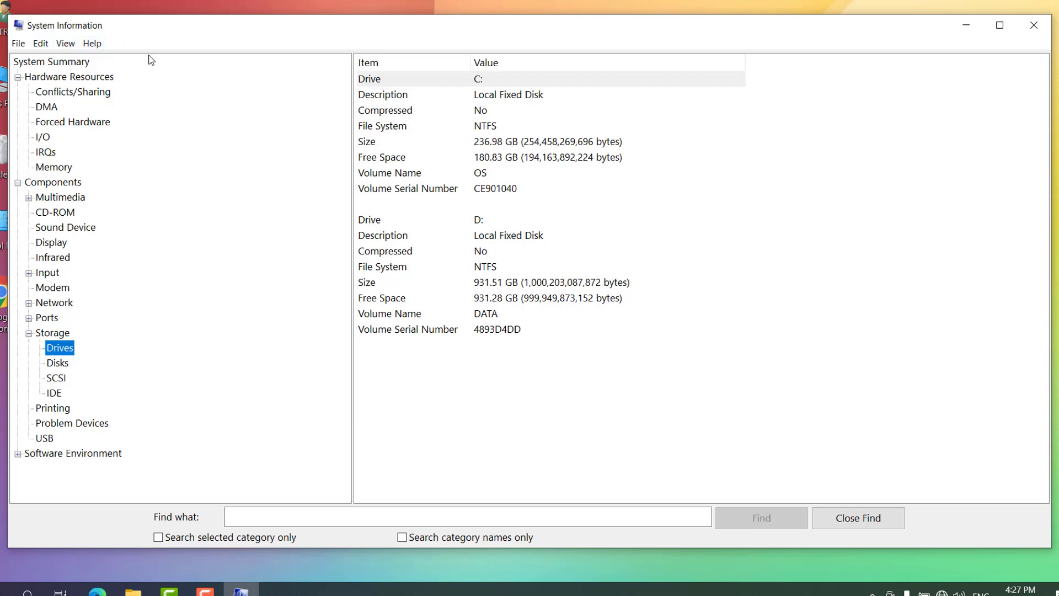
left_click(1035, 25)
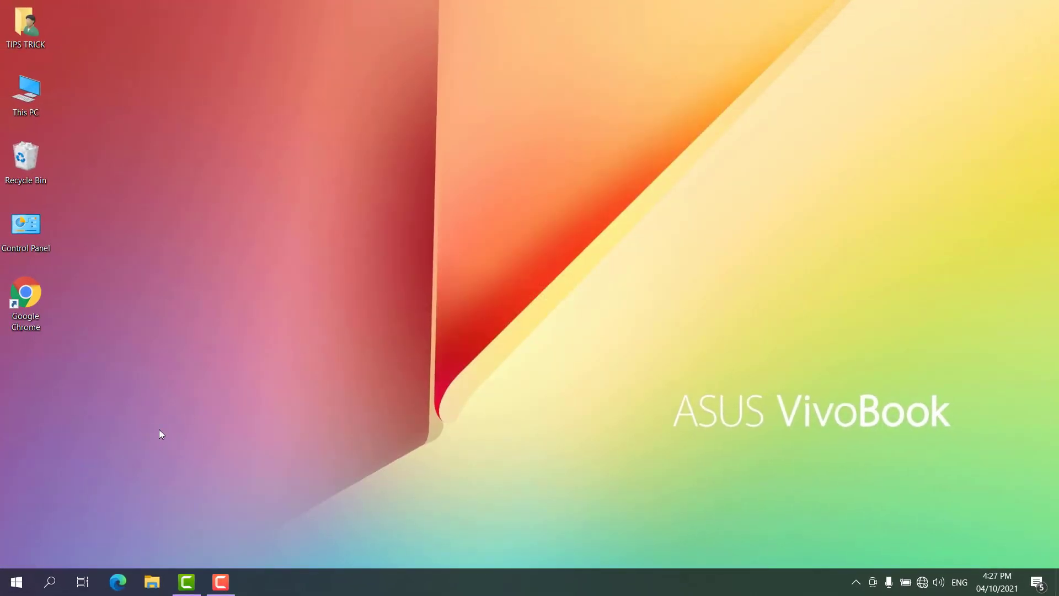
Search Windows for "cmd", run Command Prompt as administrator, and move its window nearer the middle of the desktop
left_click(38, 586)
type("cmd")
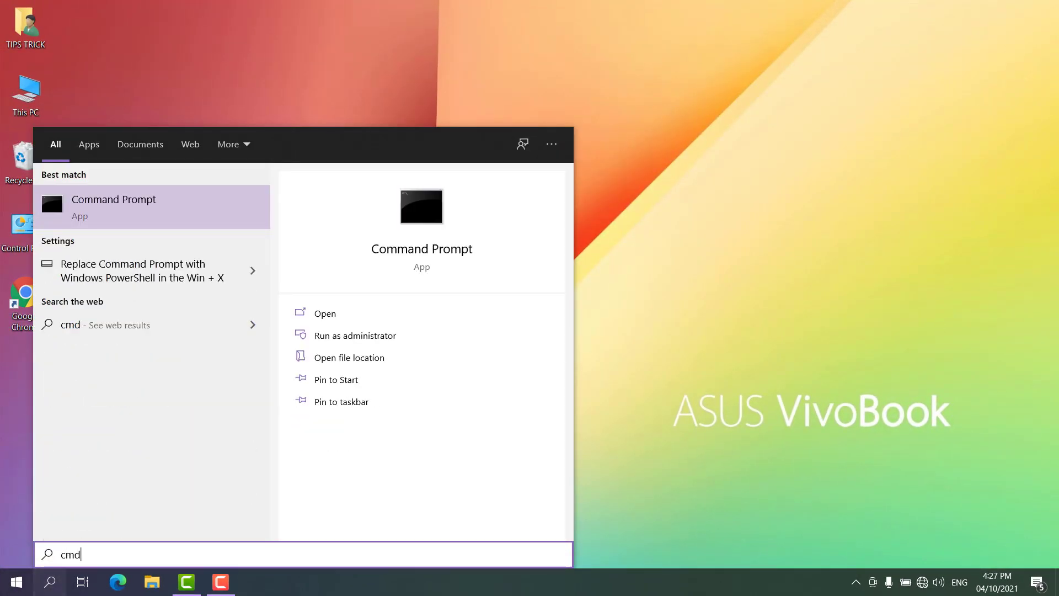
right_click(172, 209)
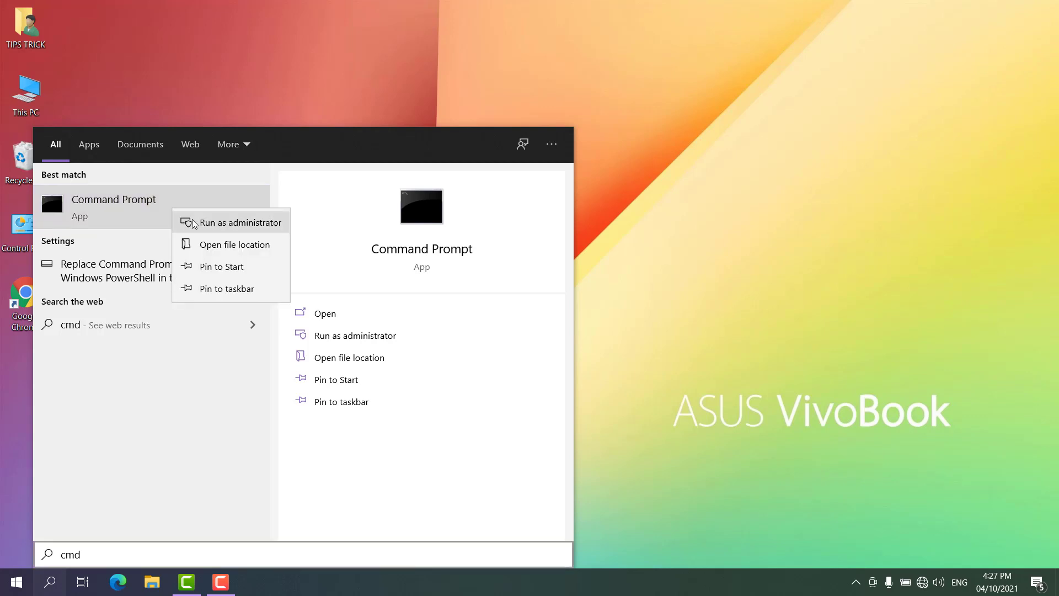
left_click(193, 223)
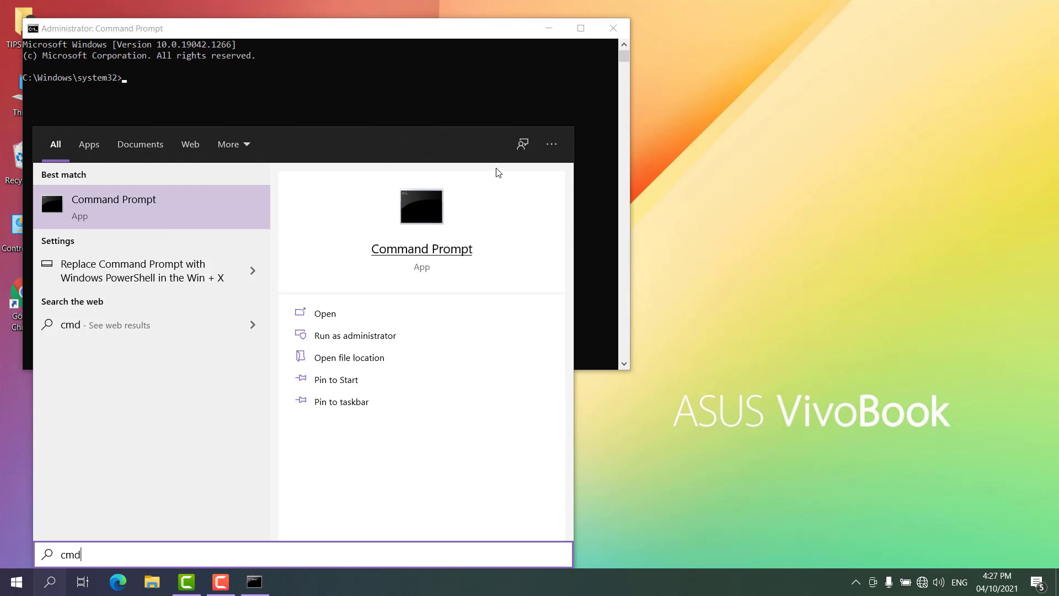
left_click_drag(411, 27, 534, 66)
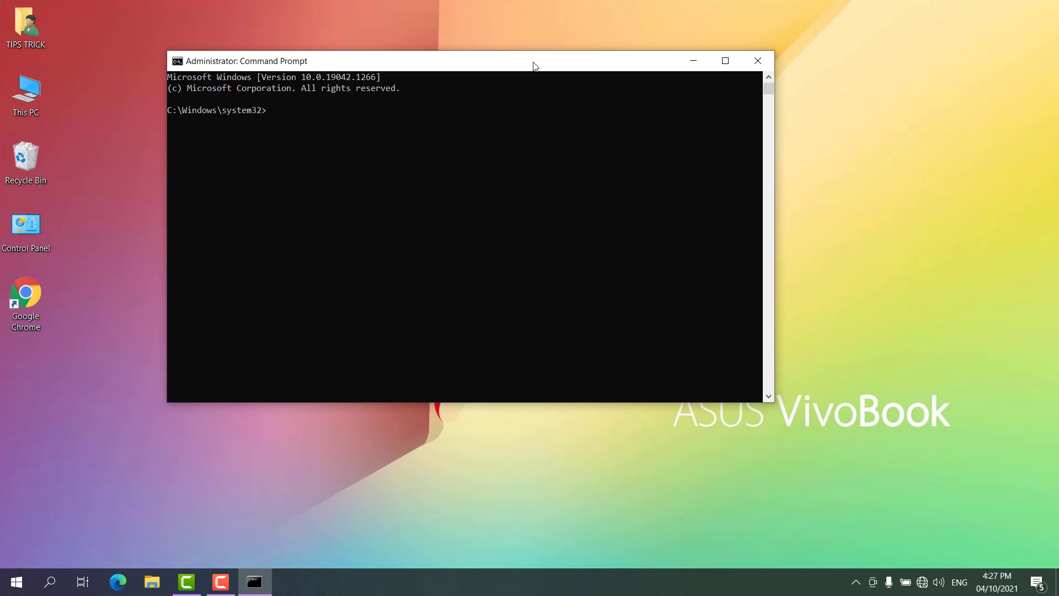
Run systeminfo.exe in the Command Prompt and maximize the window
type("sys")
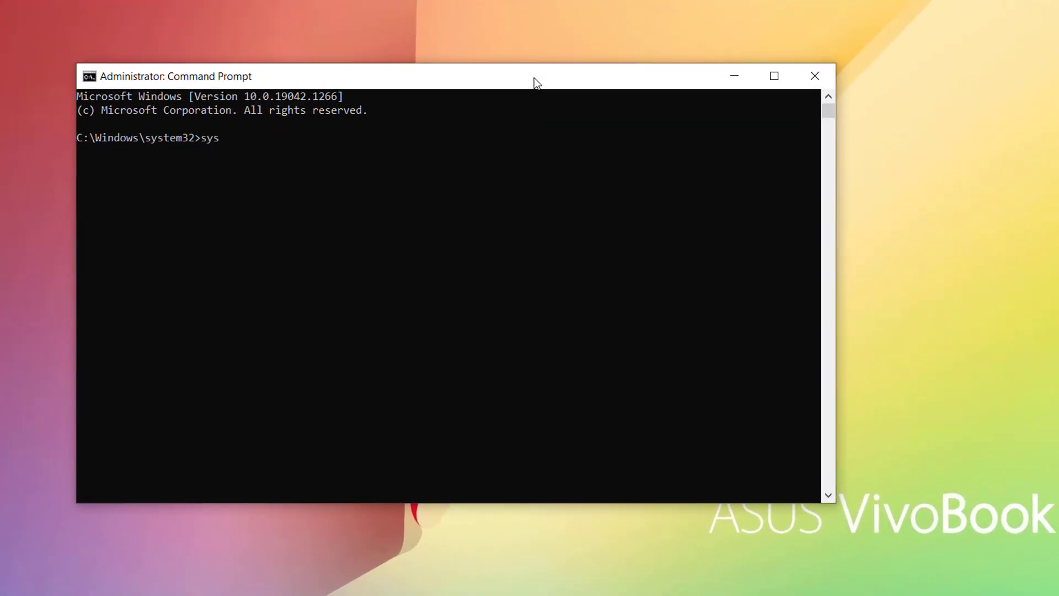
type("teminfo.exe")
key("Return")
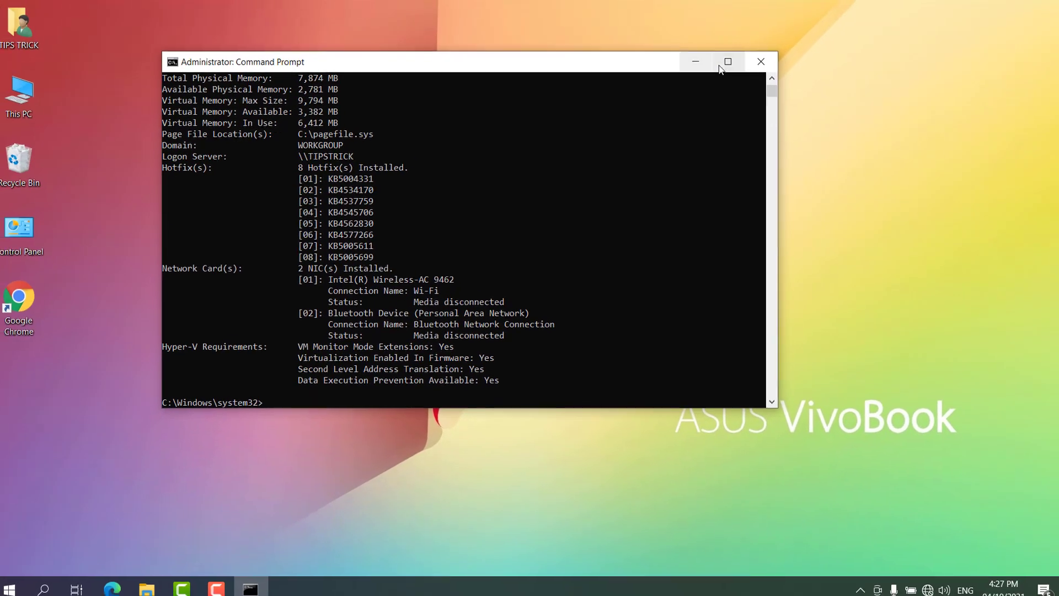
left_click(774, 76)
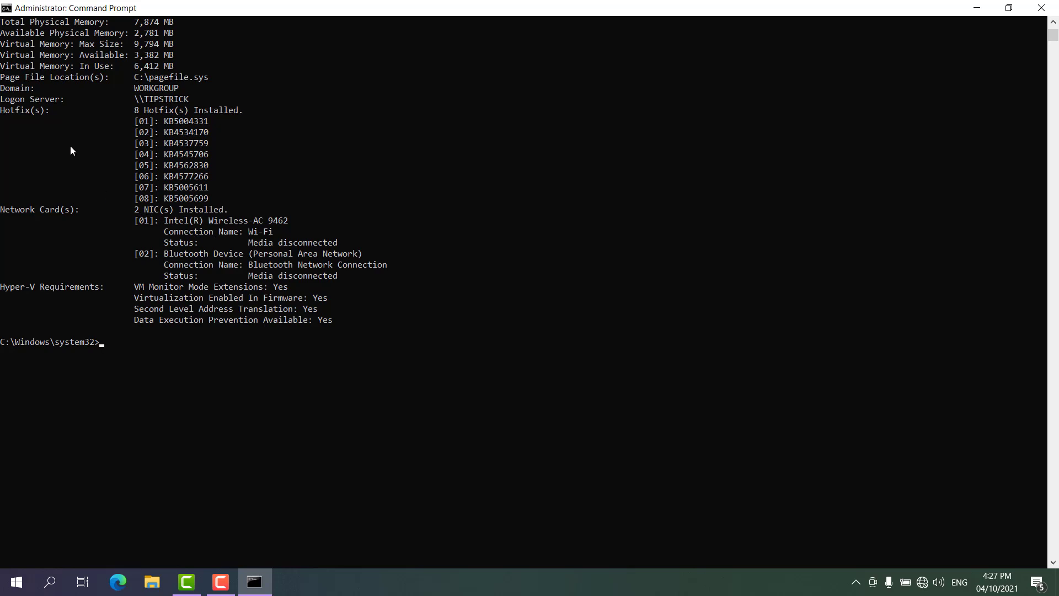
Review the systeminfo output from the host details to the Hyper-V requirements, and close the Command Prompt
scroll(104, 110, "up", 9)
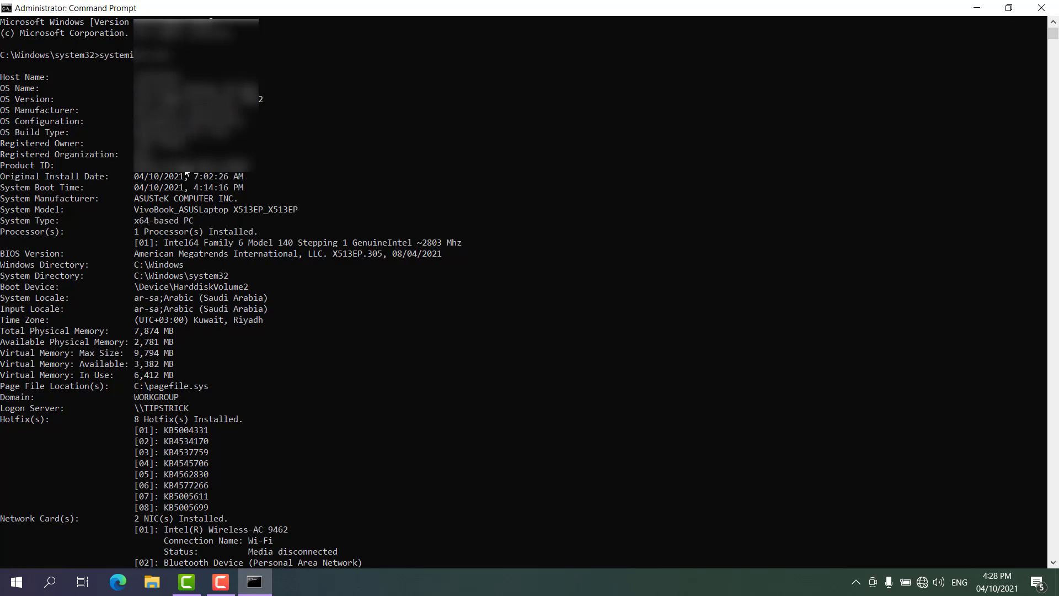
scroll(189, 331, "down", 2)
scroll(193, 348, "down", 2)
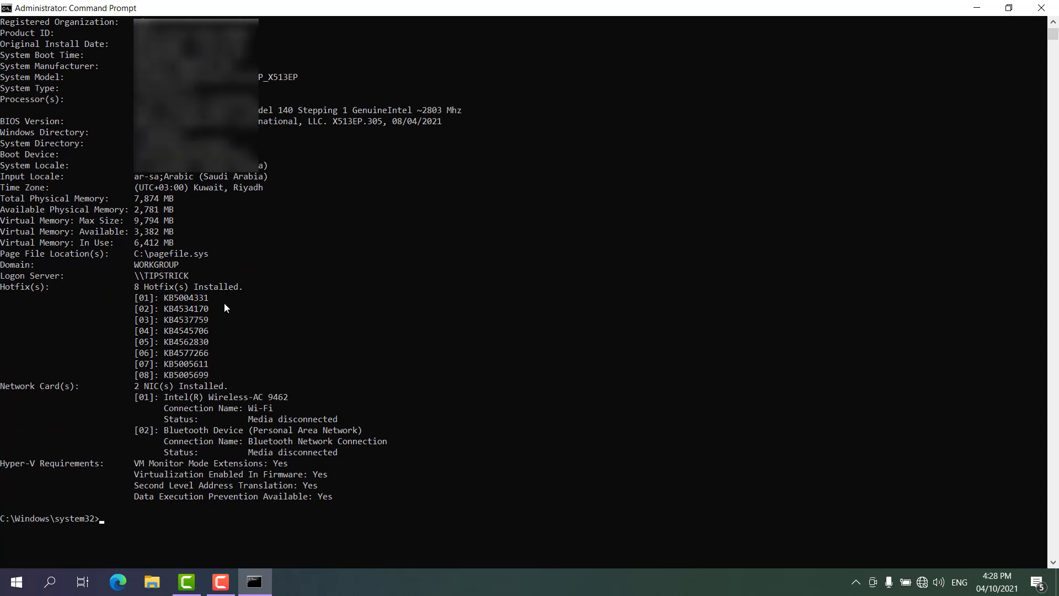
left_click(1040, 7)
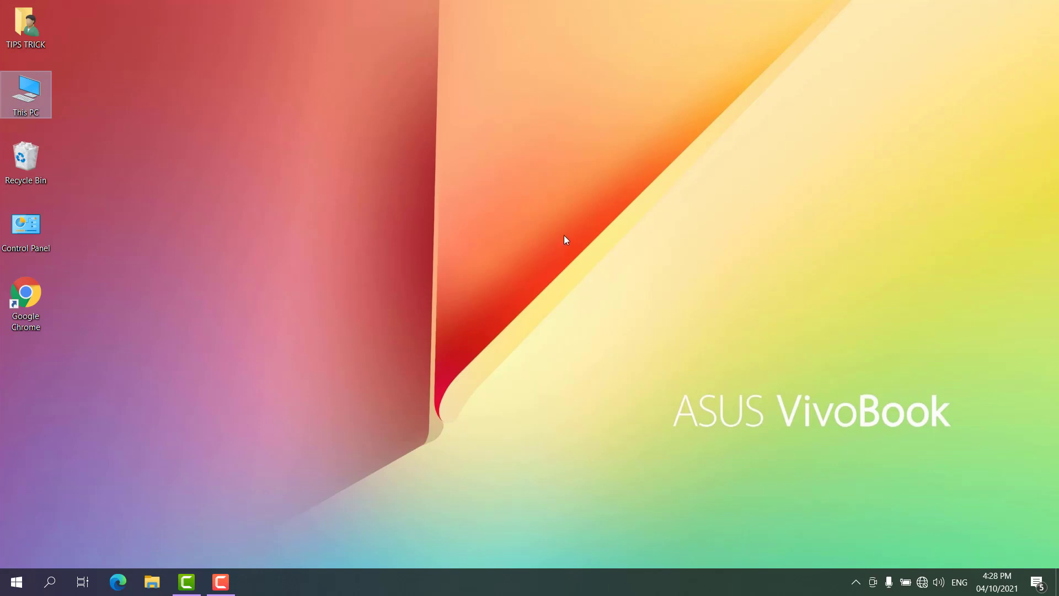
Launch Task Manager from the taskbar and move its window nearer the middle of the desktop
right_click(468, 589)
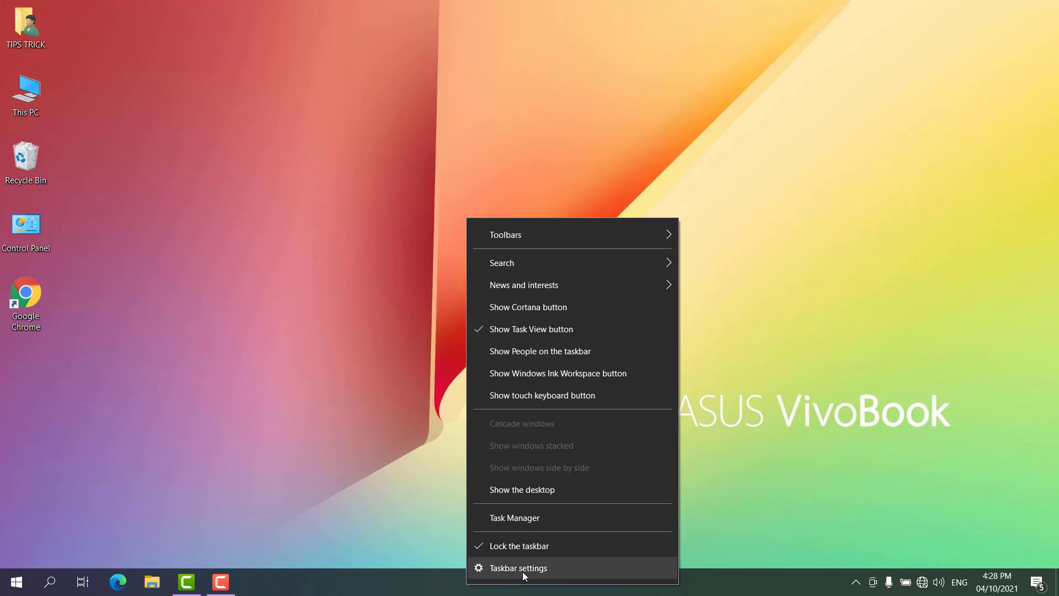
left_click(525, 523)
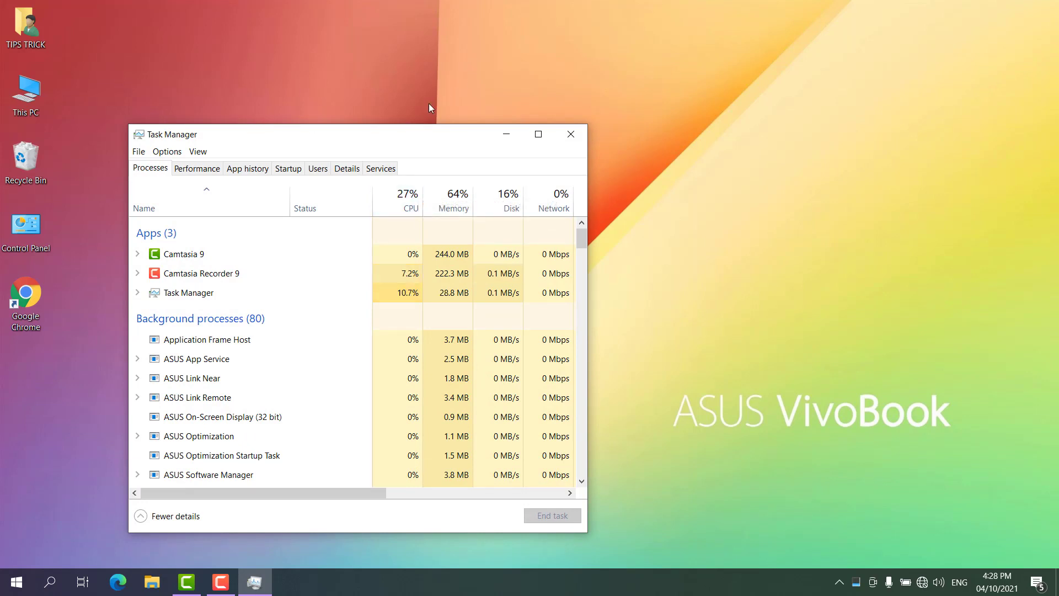
left_click_drag(350, 140, 419, 117)
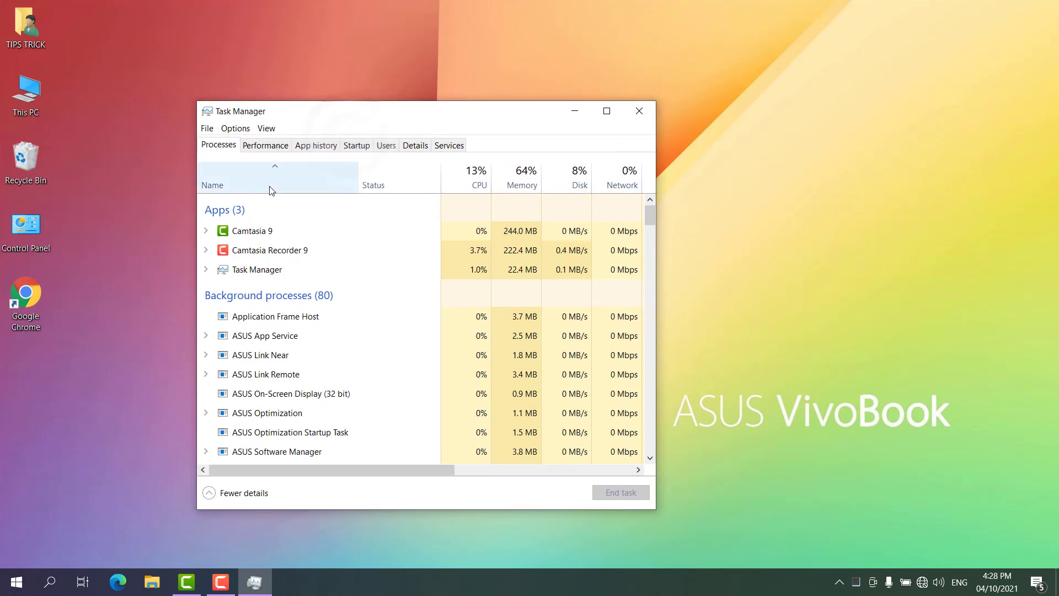
Show Task Manager's performance data in a maximized window and examine the CPU and Memory details
left_click(263, 147)
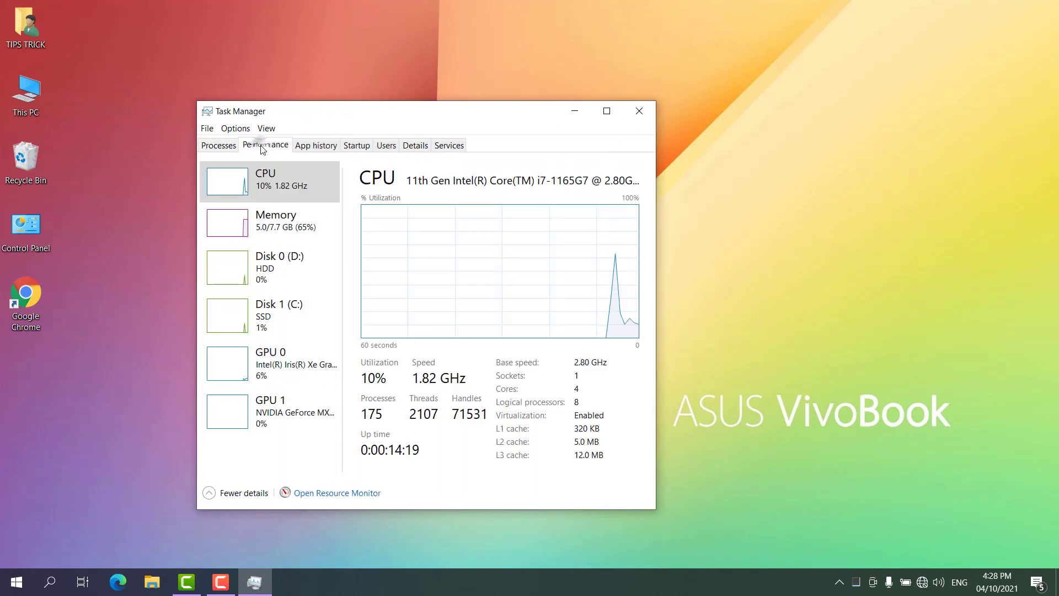
left_click(607, 112)
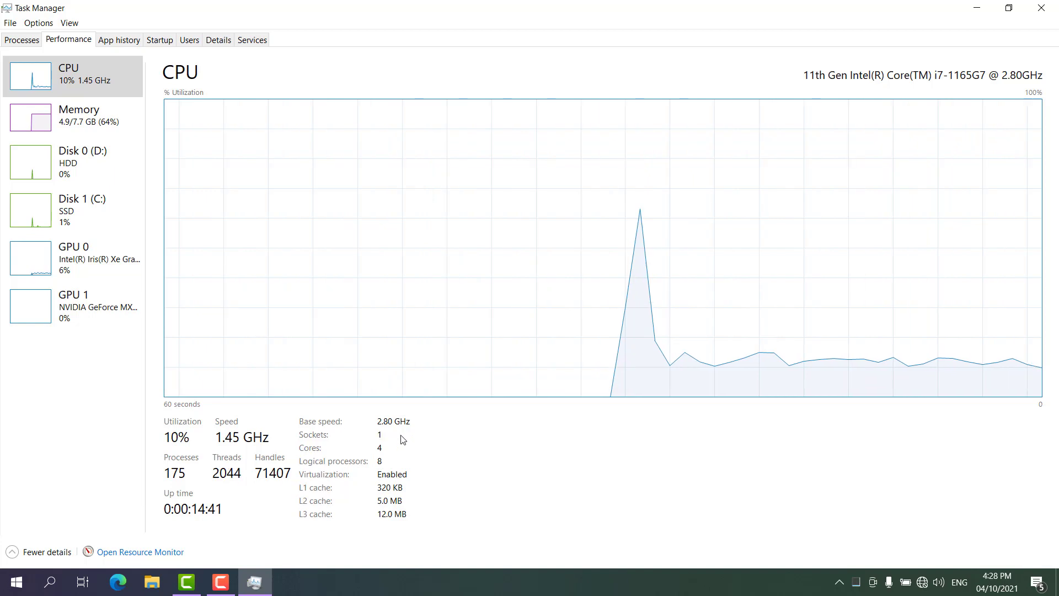
left_click(76, 122)
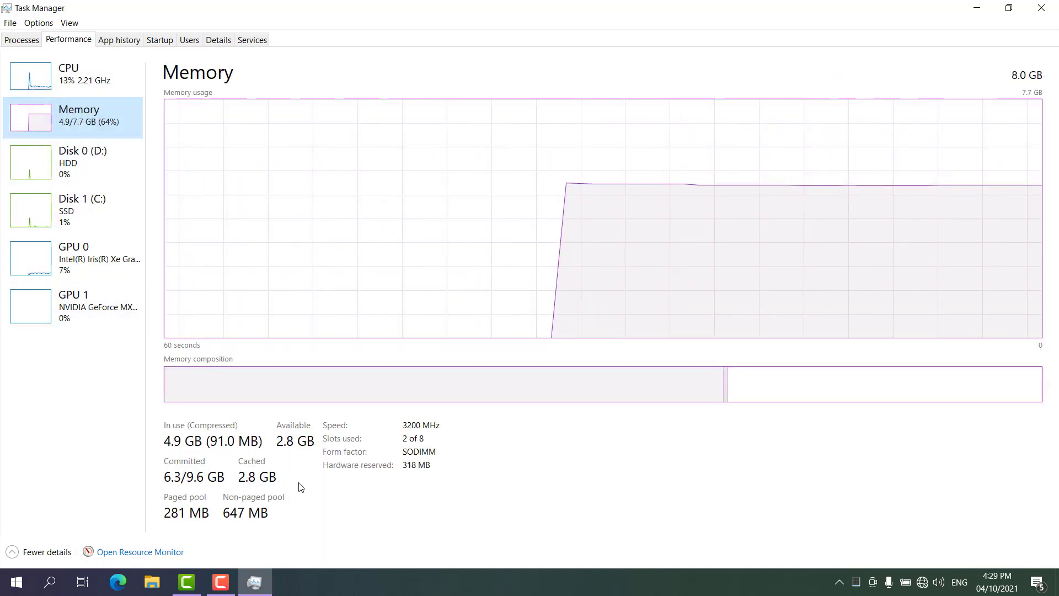